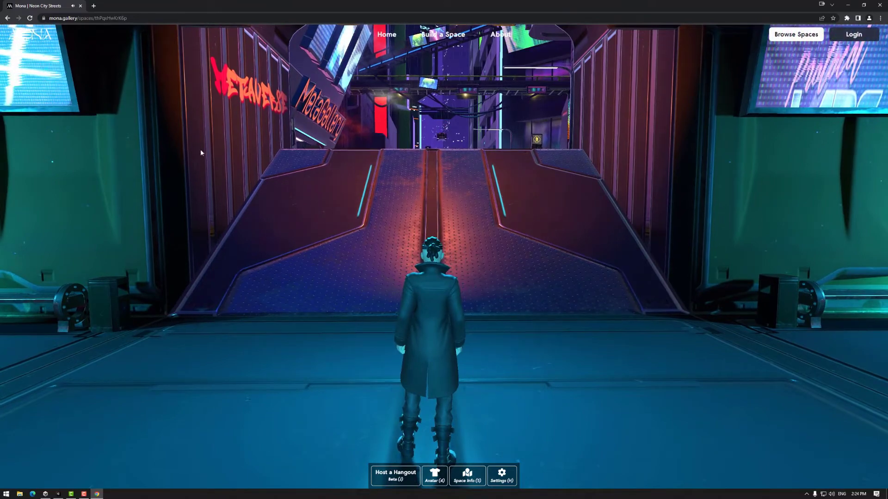
# Mute the sound of the site in the Neon City Streets browser tab
pyautogui.rightClick(73, 8)
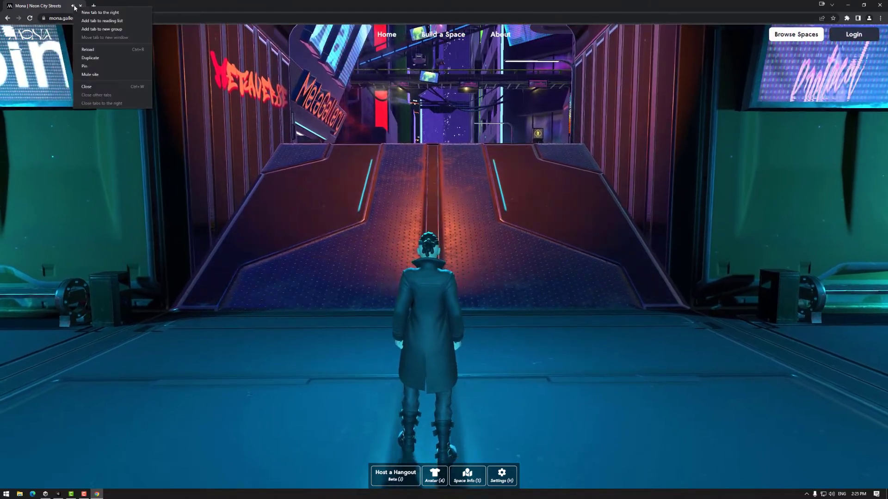
pyautogui.click(91, 76)
pyautogui.click(90, 76)
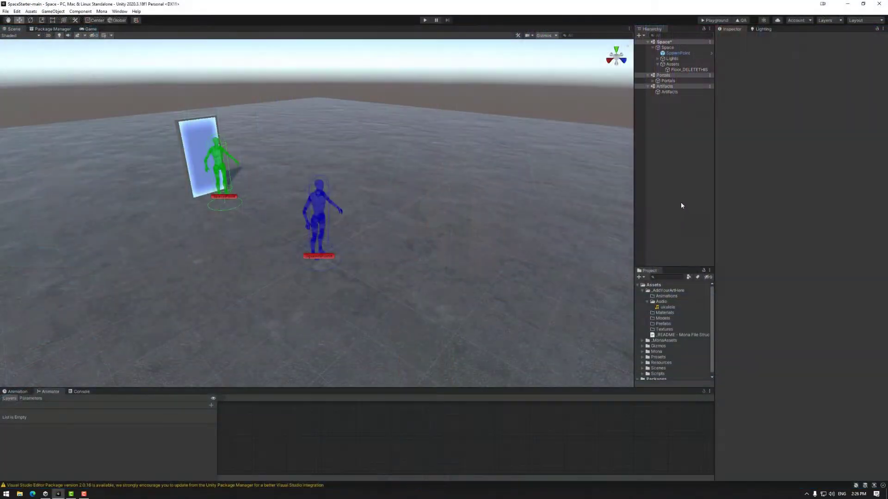
# In Unity, create an empty child object named Audio under the Assets object of the Space scene
pyautogui.click(672, 65)
pyautogui.rightClick(673, 64)
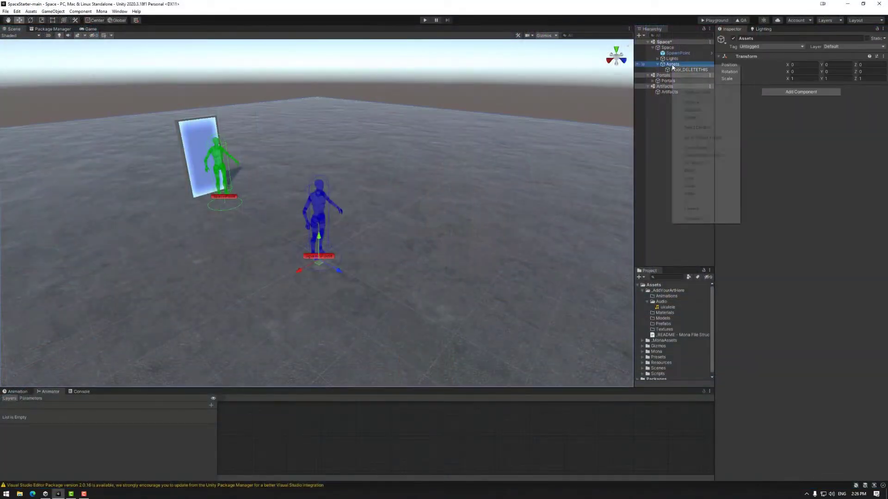
pyautogui.click(697, 147)
pyautogui.write('Audio')
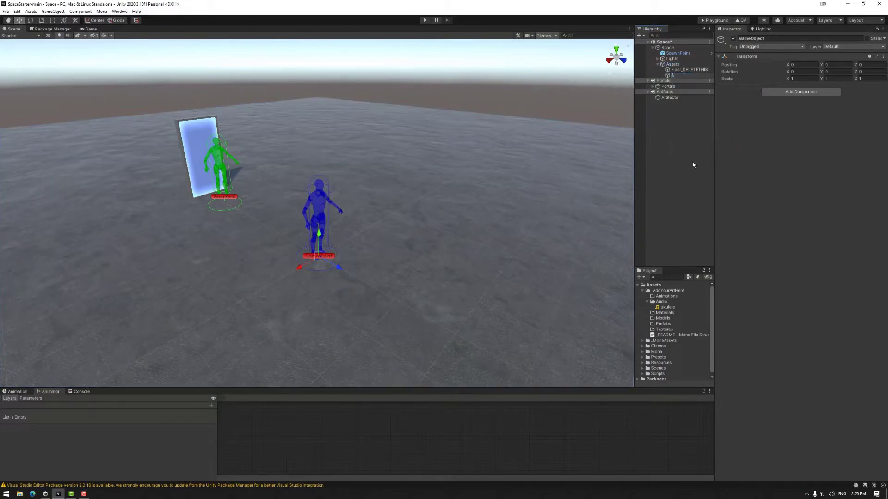
pyautogui.press('Return')
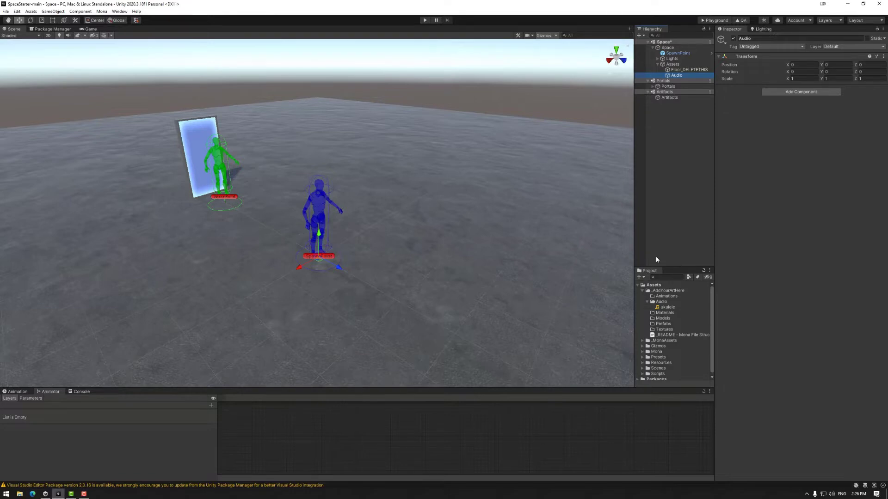
# Add an Audio Source component to the Audio object and assign the ukulele clip to it
pyautogui.click(667, 307)
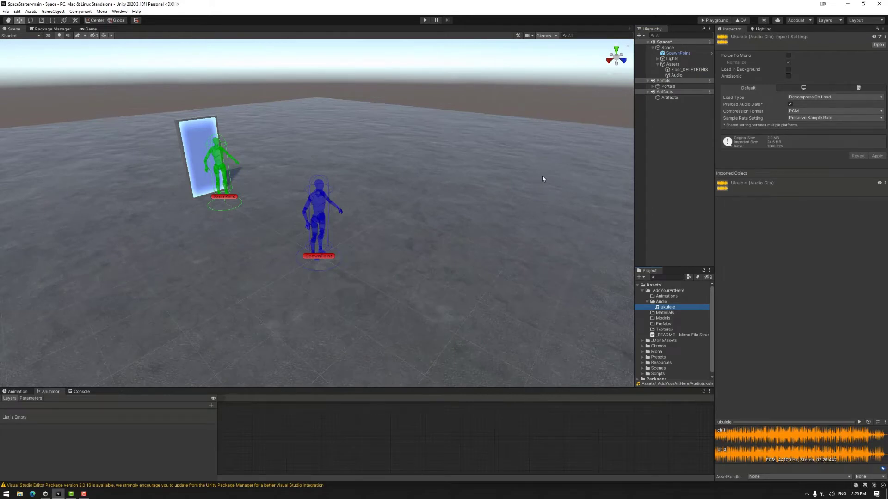
pyautogui.click(675, 76)
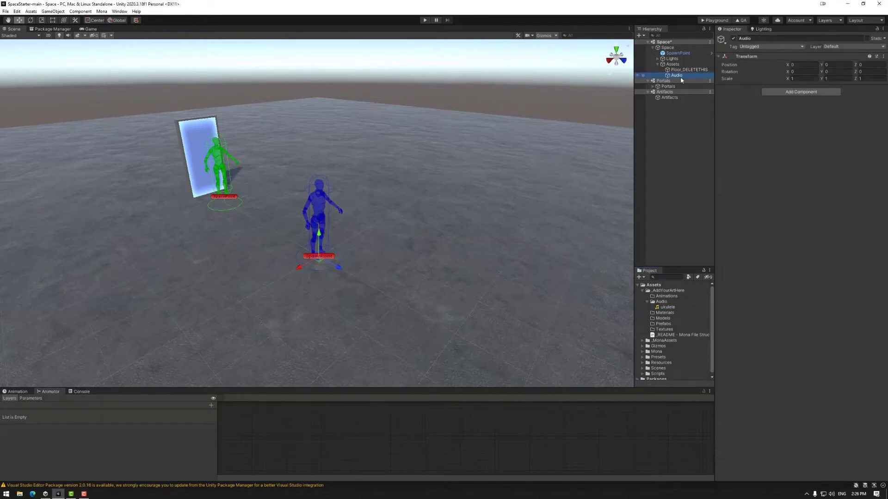
pyautogui.click(799, 92)
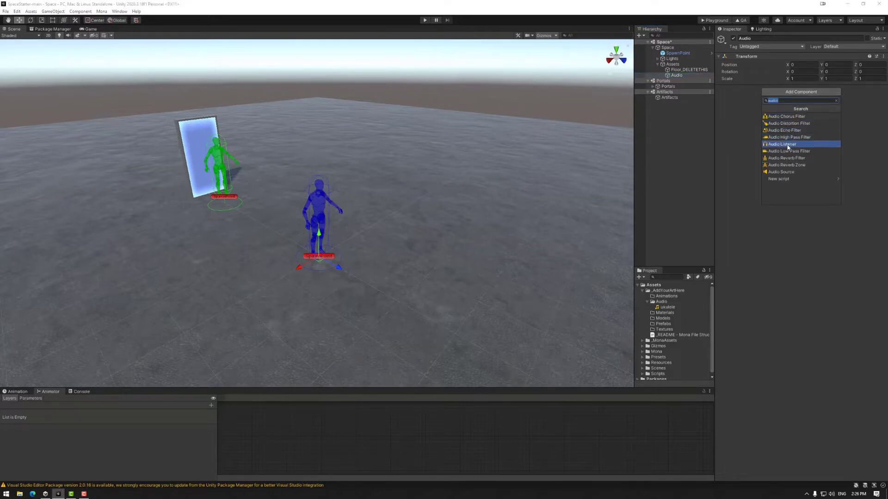
pyautogui.click(785, 171)
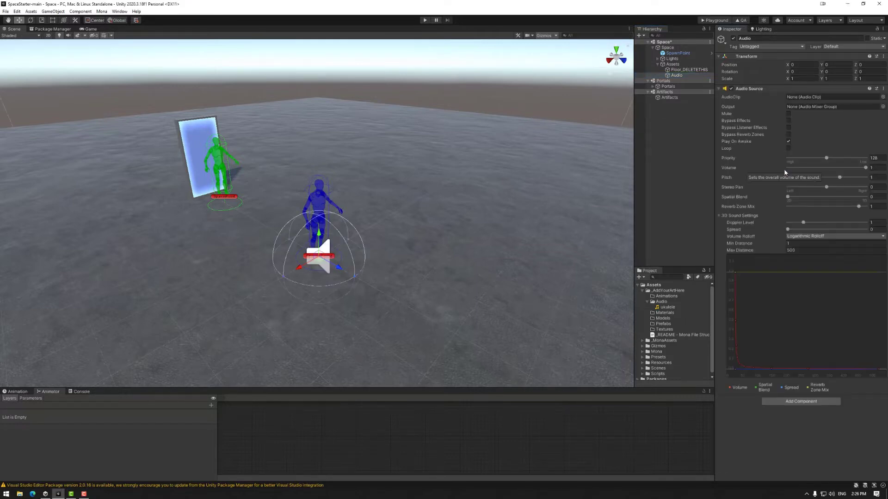
pyautogui.click(664, 308)
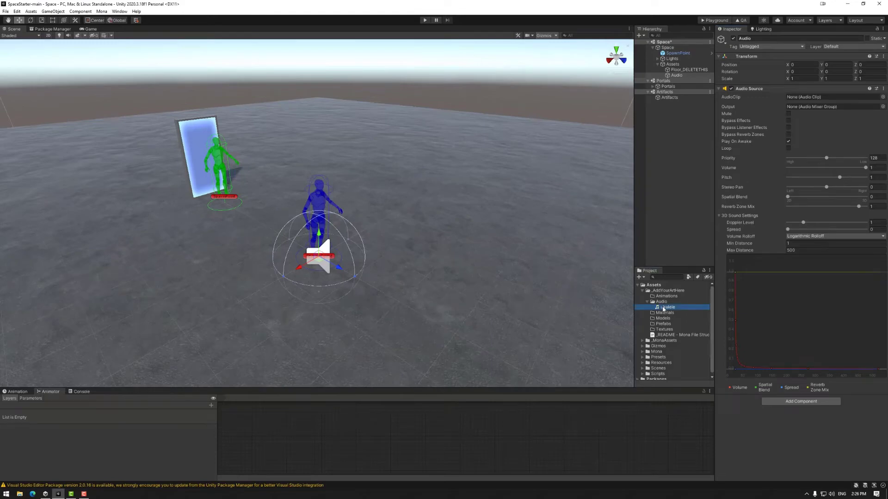
pyautogui.moveTo(664, 309); pyautogui.dragTo(812, 98)
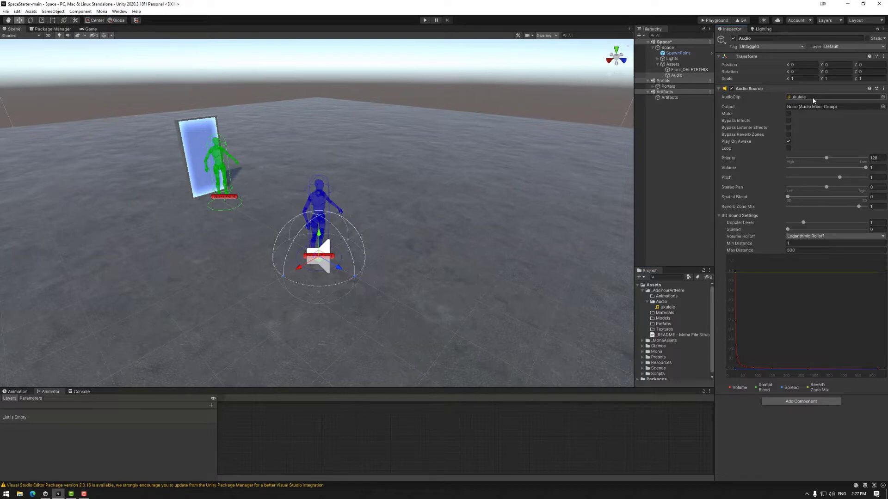
# Enable looping on the Audio Source and raise the Audio object to about Y 1.44
pyautogui.click(790, 150)
pyautogui.moveTo(327, 247); pyautogui.dragTo(327, 185)
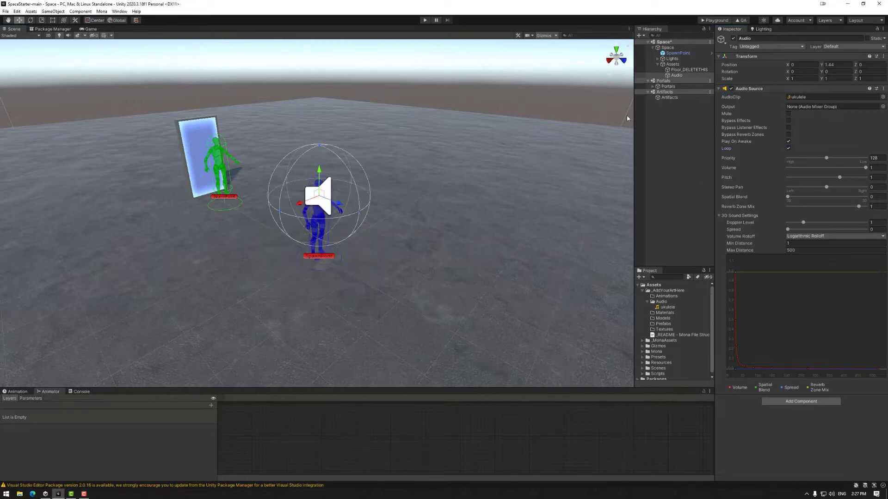
# Launch the space in the Mona Playground and walk the avatar around to test the looping ukulele audio
pyautogui.click(714, 20)
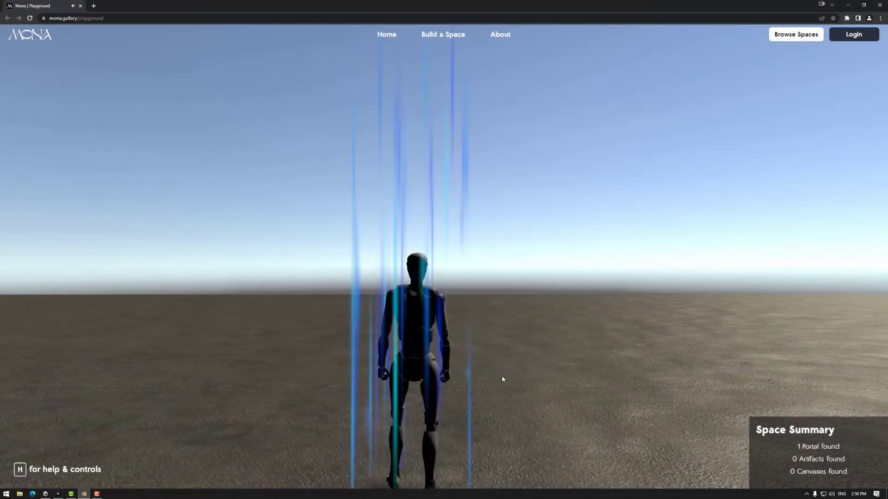
pyautogui.click(503, 379)
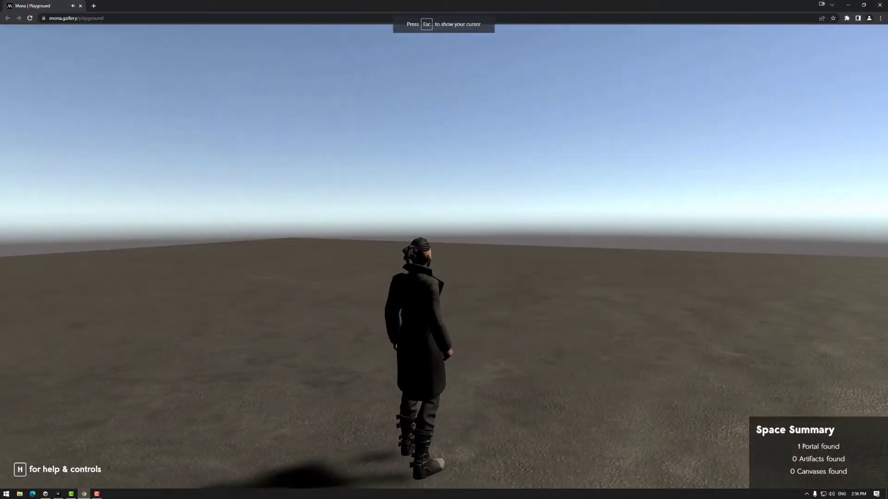
pyautogui.press('d')
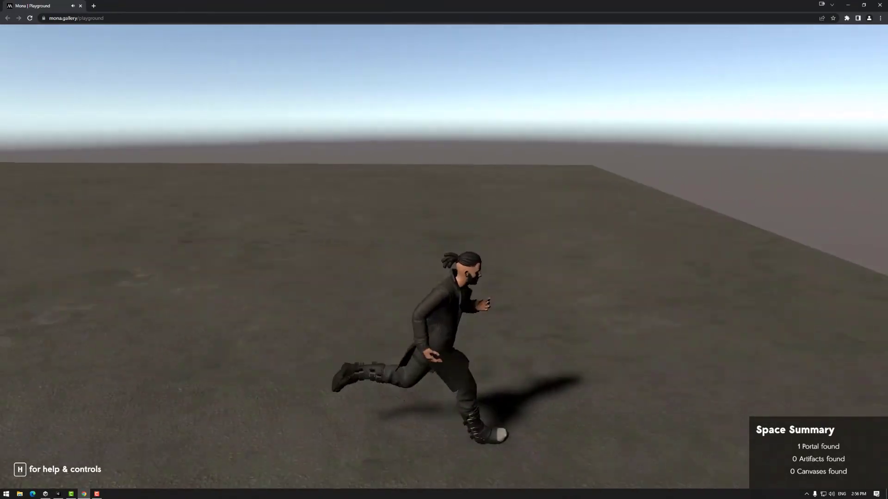
pyautogui.press('s')
pyautogui.press('a')
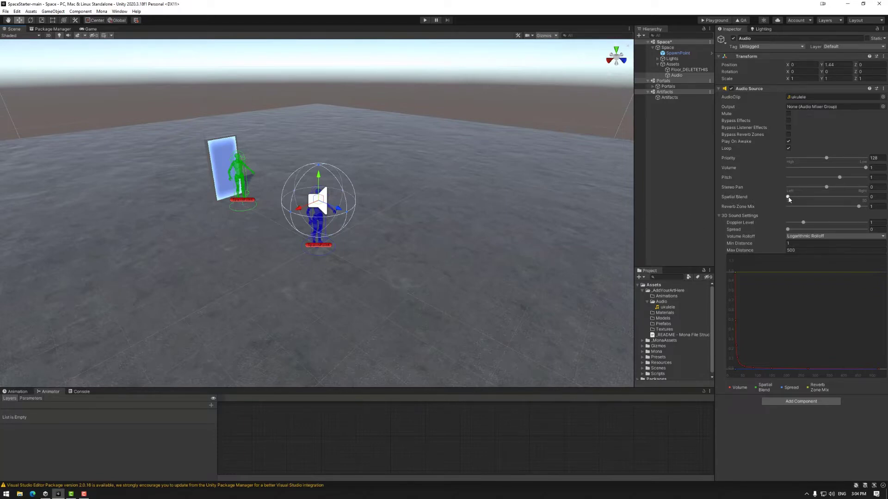
# Make the Audio Source fully 3D with Spatial Blend 1 and set its Max Distance to 5
pyautogui.moveTo(789, 199); pyautogui.dragTo(881, 199)
pyautogui.click(802, 249)
pyautogui.write('5')
# Try Logarithmic Rolloff on the Audio Source and reshape the far end of its volume curve by hand
pyautogui.click(804, 237)
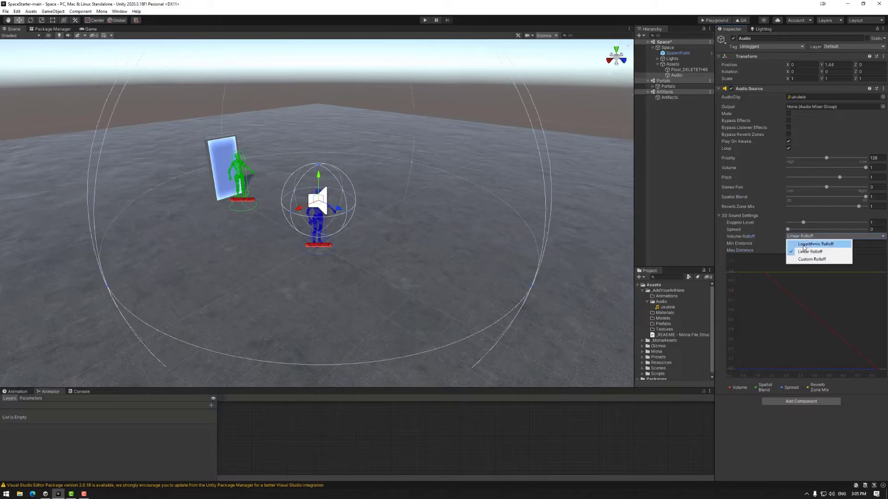
pyautogui.click(805, 245)
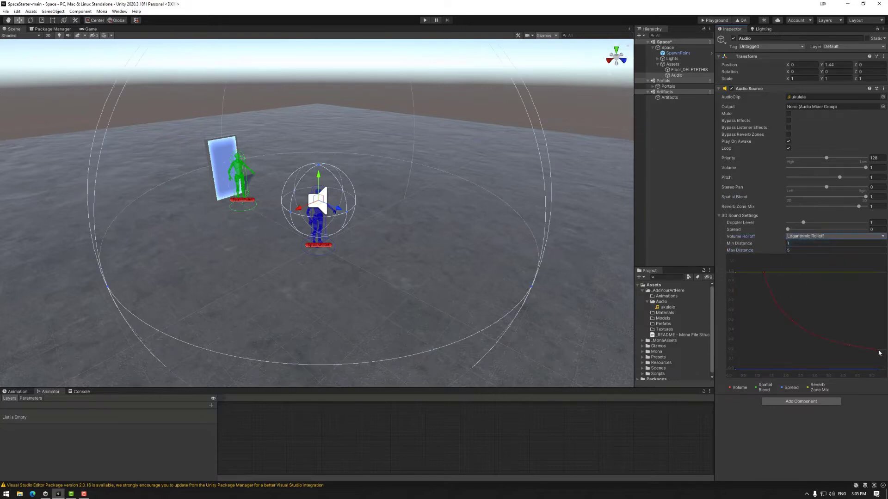
pyautogui.moveTo(878, 352); pyautogui.dragTo(830, 347)
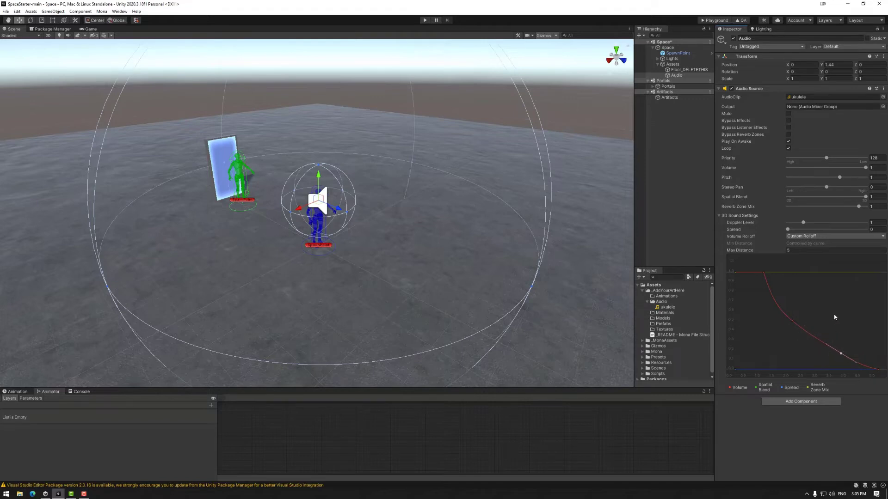
# Set the Audio Source's Volume Rolloff to Linear Rolloff and its Volume to 0.3
pyautogui.click(804, 238)
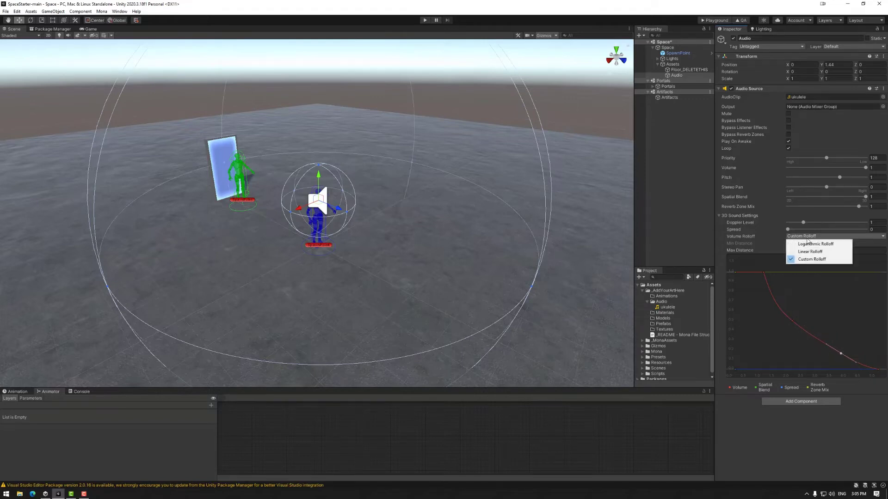
pyautogui.click(809, 252)
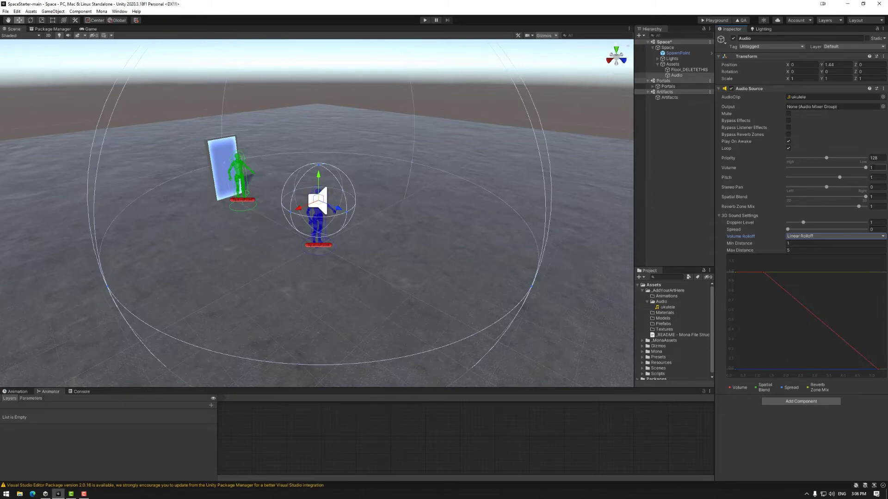
pyautogui.click(873, 168)
pyautogui.press('Return')
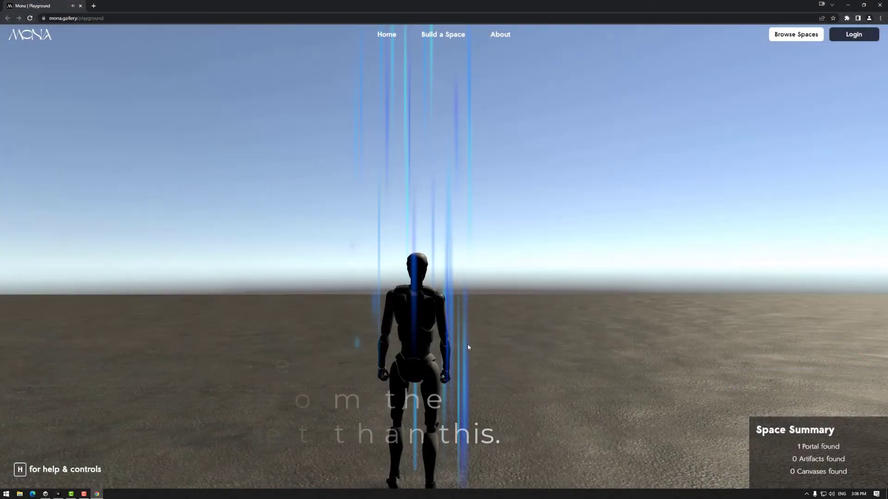
# Walk the avatar away from and back to the sound source in the Mona Playground to check the linear falloff
pyautogui.click(496, 348)
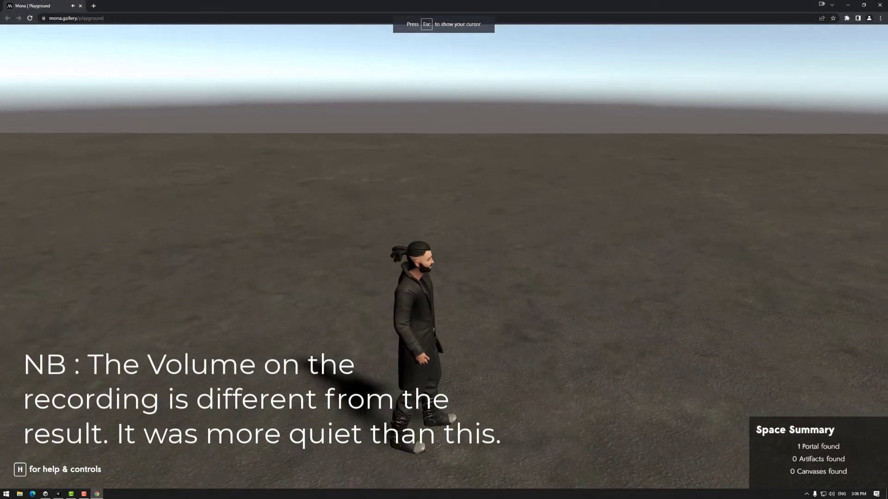
pyautogui.press('d')
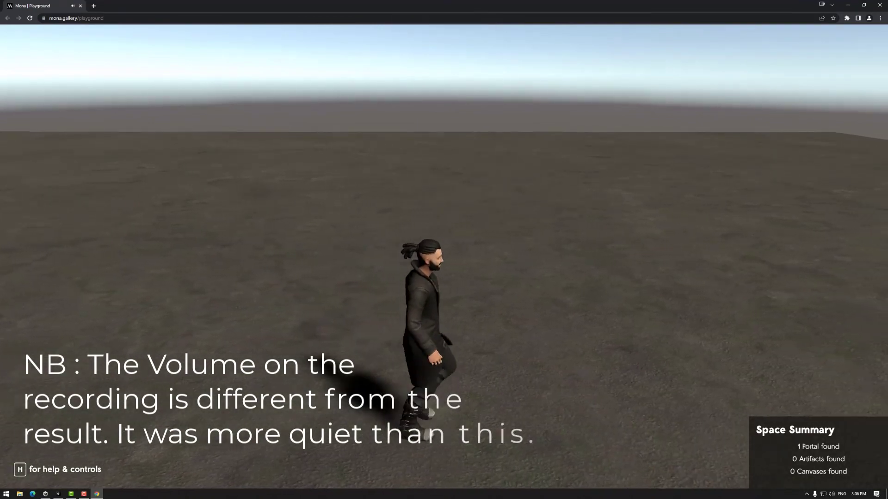
pyautogui.press('w')
pyautogui.press('a')
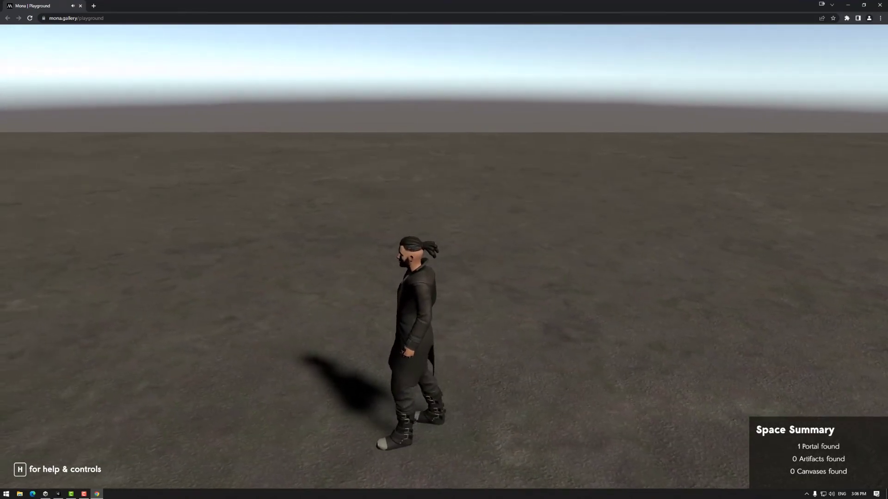
pyautogui.press('d')
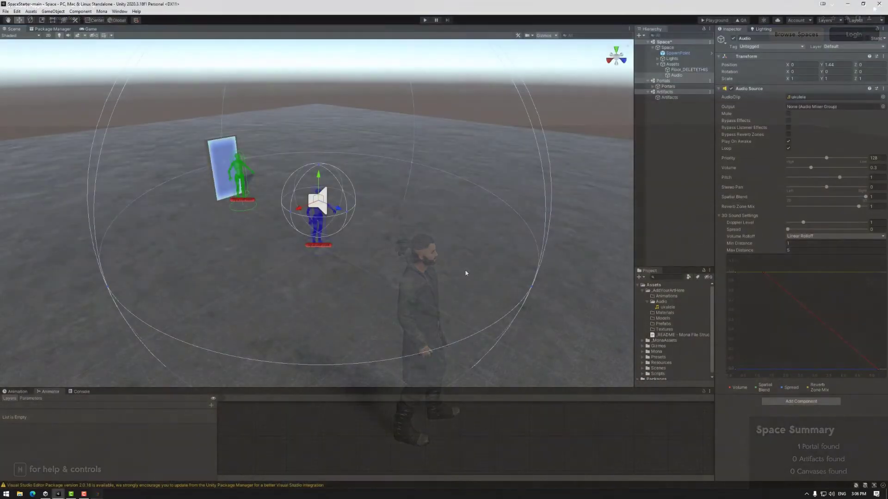
# In Unity, try a Max Distance of 20 on the Audio Source and enlarge it to 30 to cover the floor
pyautogui.scroll(-3, 478, 258)
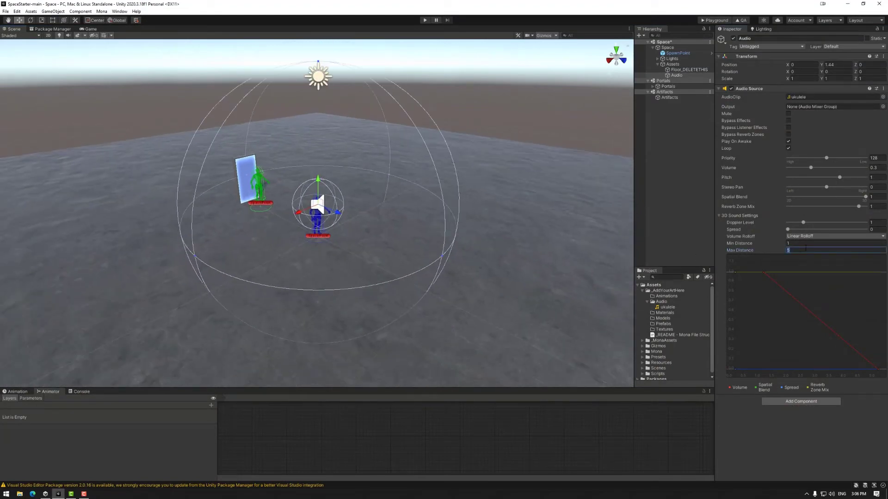
pyautogui.write('20')
pyautogui.scroll(-5, 436, 268)
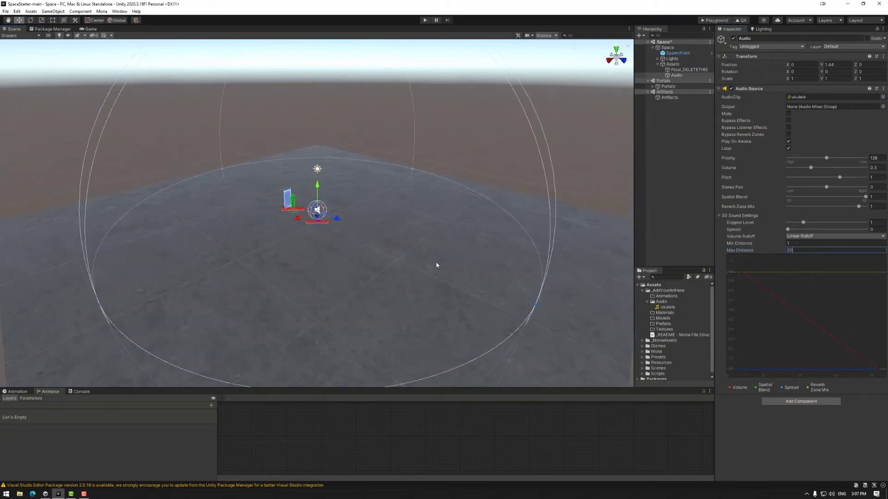
pyautogui.scroll(-3, 518, 308)
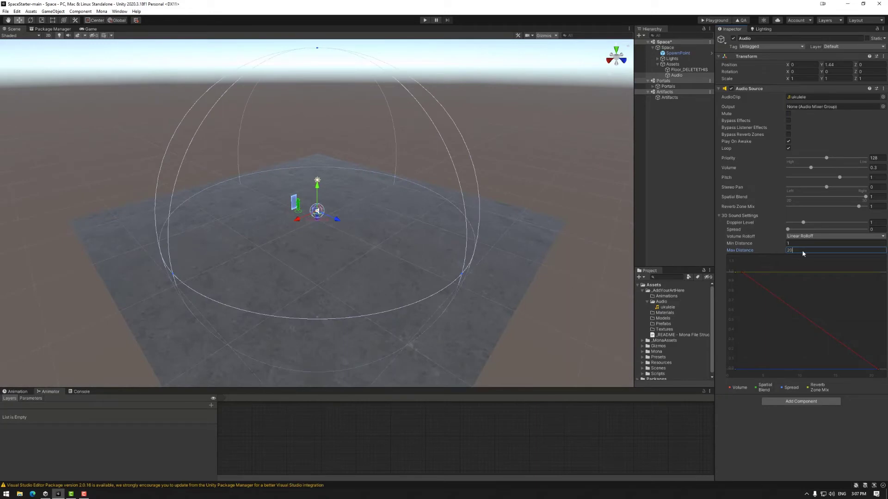
pyautogui.write('30')
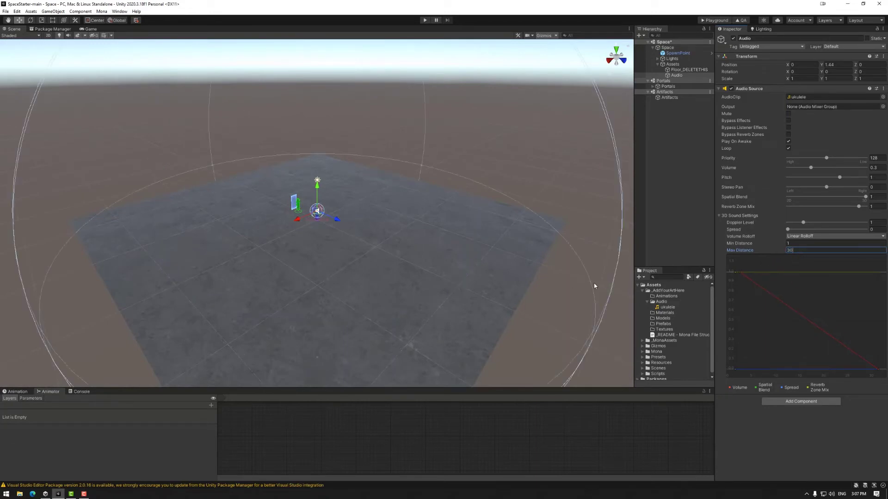
# Switch the Volume Rolloff to Logarithmic Rolloff and pull the far end of the volume curve to a shorter distance
pyautogui.click(802, 238)
pyautogui.click(809, 242)
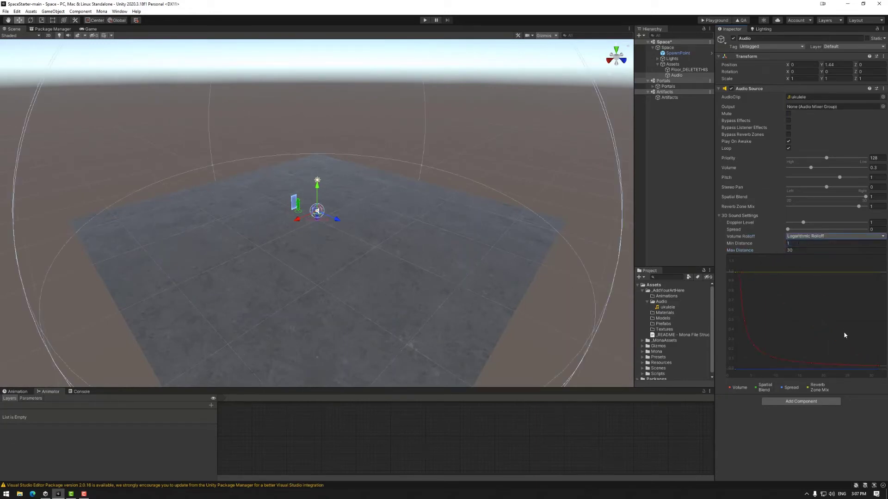
pyautogui.moveTo(879, 368); pyautogui.dragTo(811, 363)
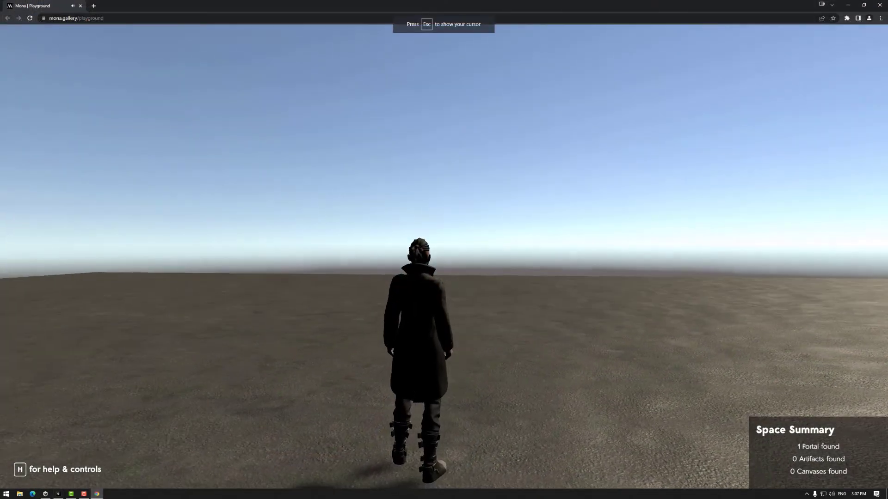
# Walk the avatar to the floor's edge and back in the Mona Playground to test the wider audio range
pyautogui.press('d')
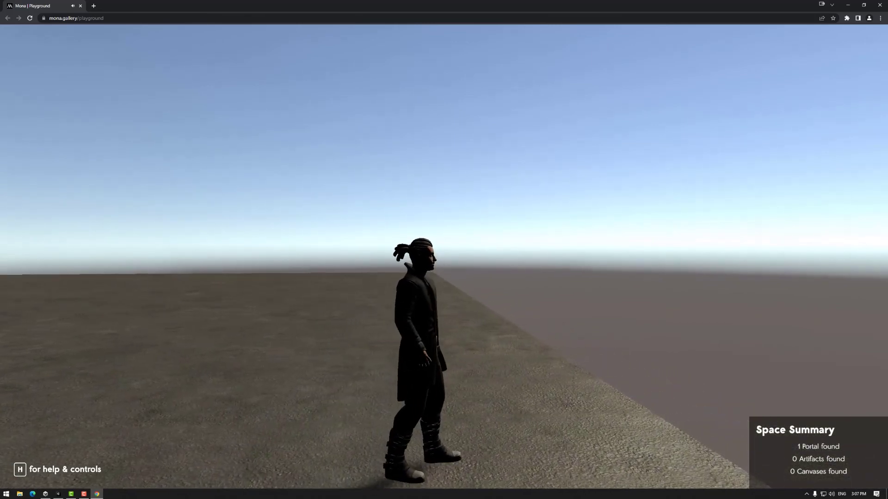
pyautogui.press('s')
pyautogui.press('s')
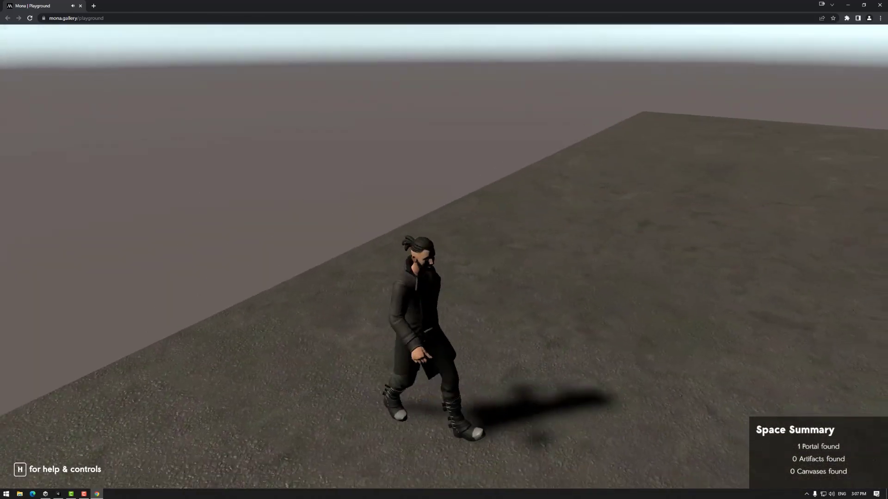
pyautogui.press('d')
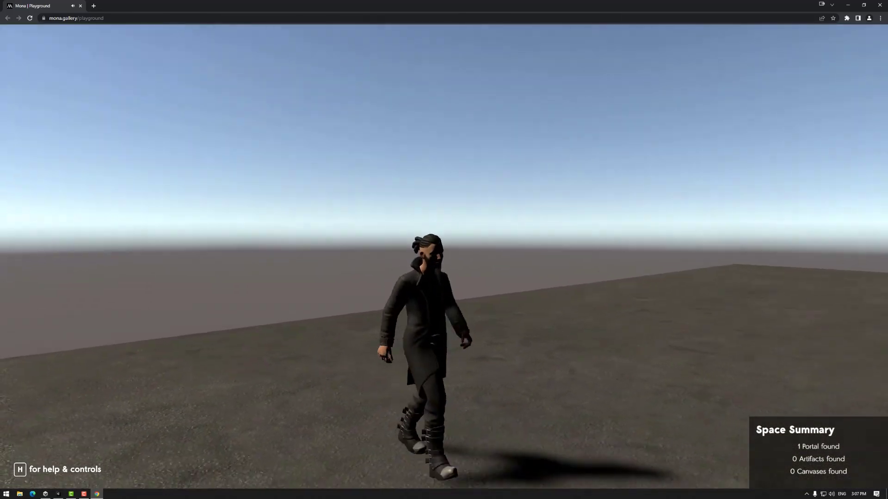
pyautogui.press('s')
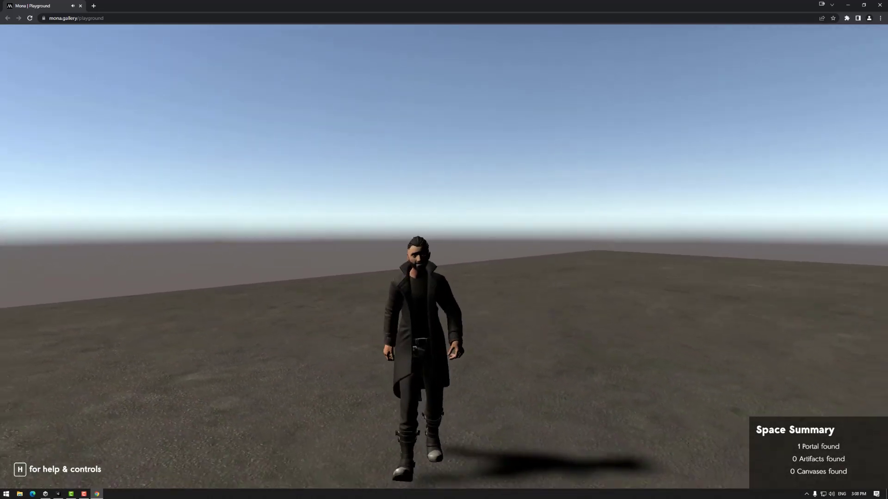
pyautogui.press('Escape')
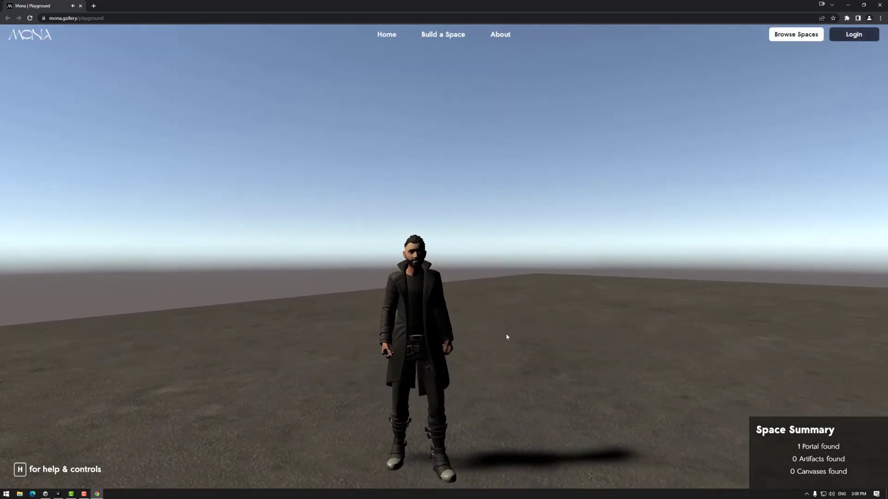